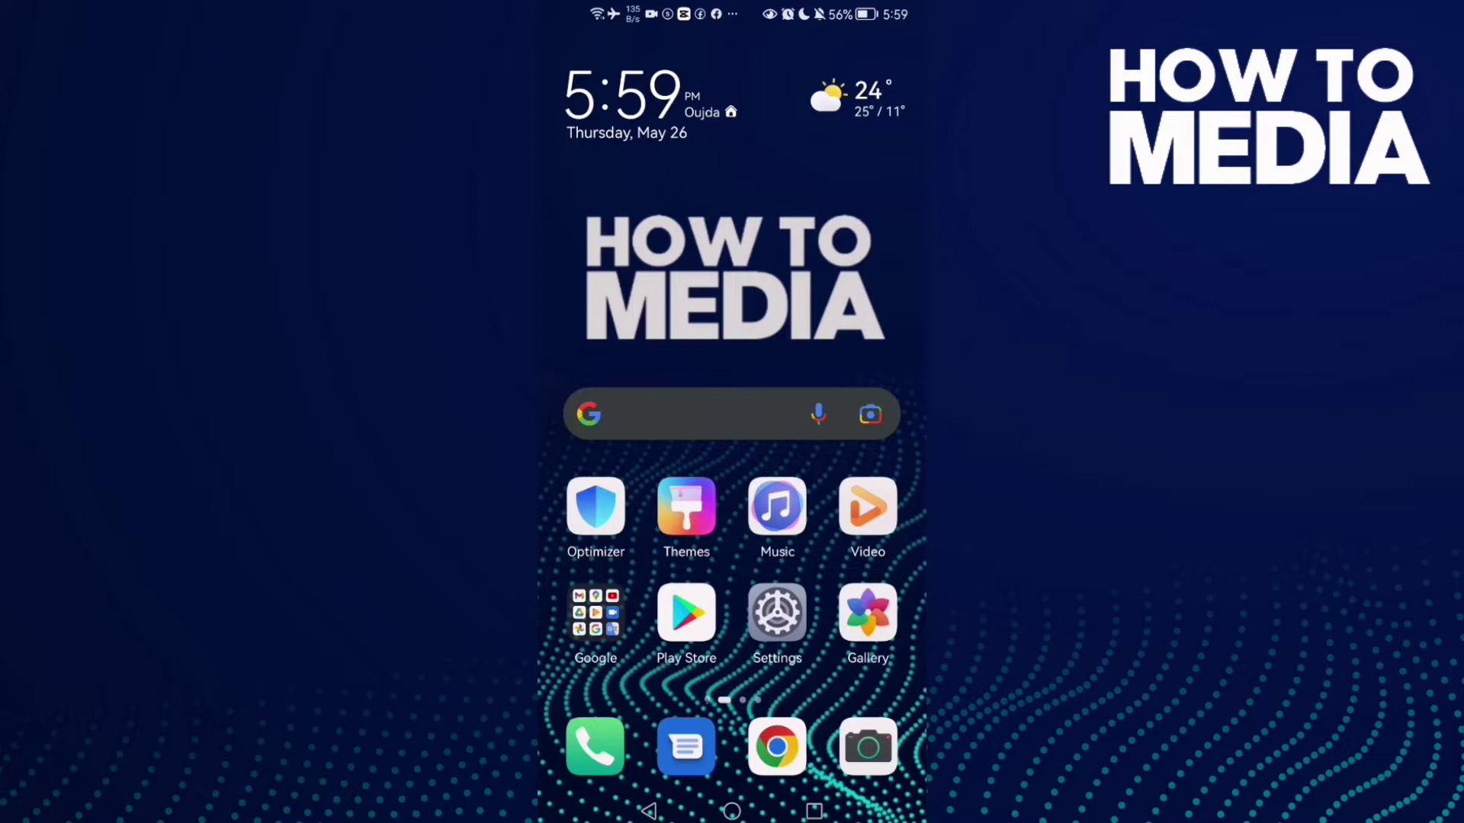
# Swipe the Android home screen over to the page holding the Facebook icon.
pyautogui.moveTo(847, 515); pyautogui.dragTo(617, 515)
# Launch Facebook and go through the main menu to Settings & privacy.
pyautogui.click(599, 74)
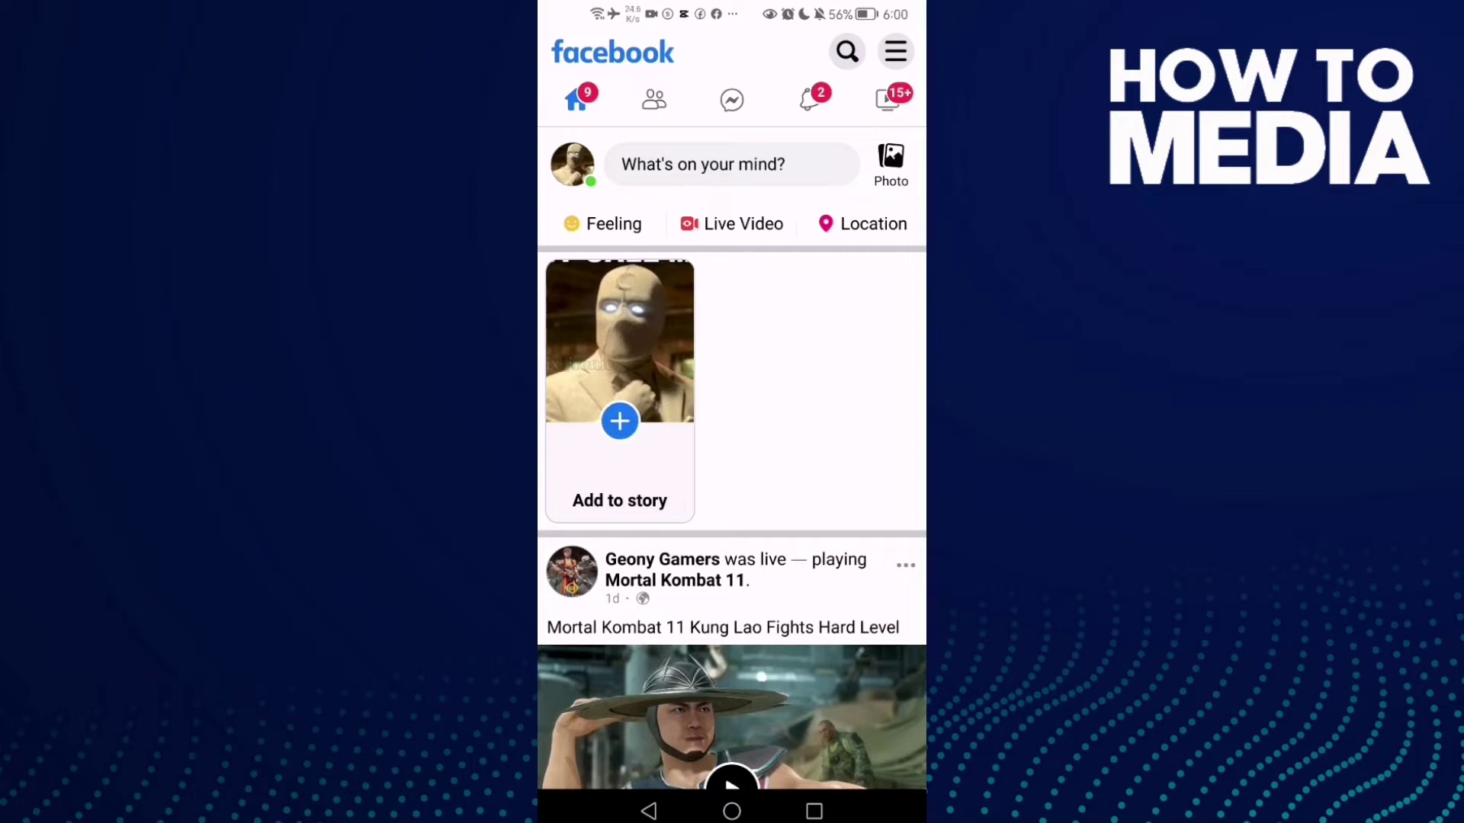
pyautogui.click(896, 51)
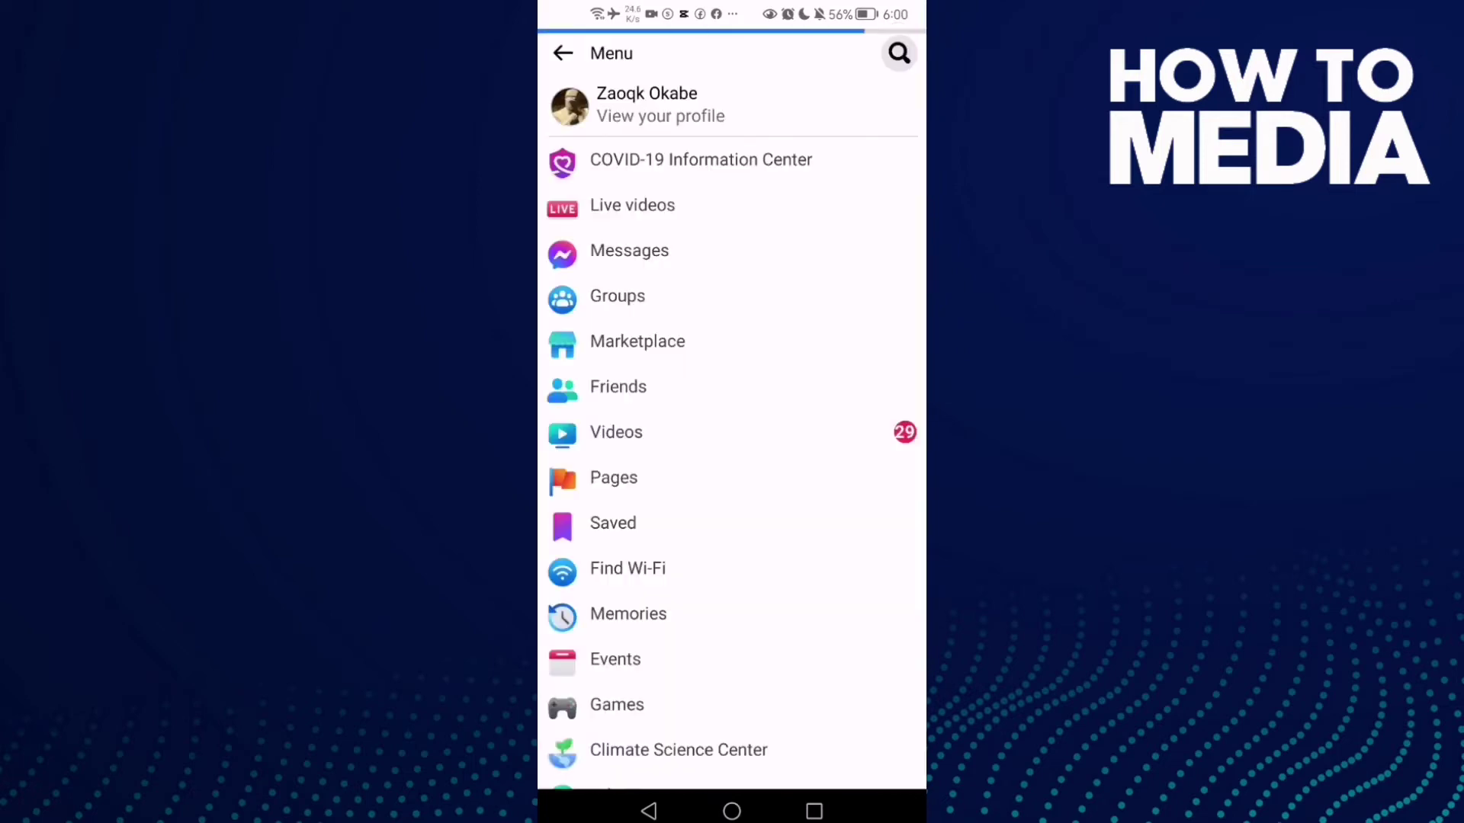
pyautogui.scroll(-5, 837, 431)
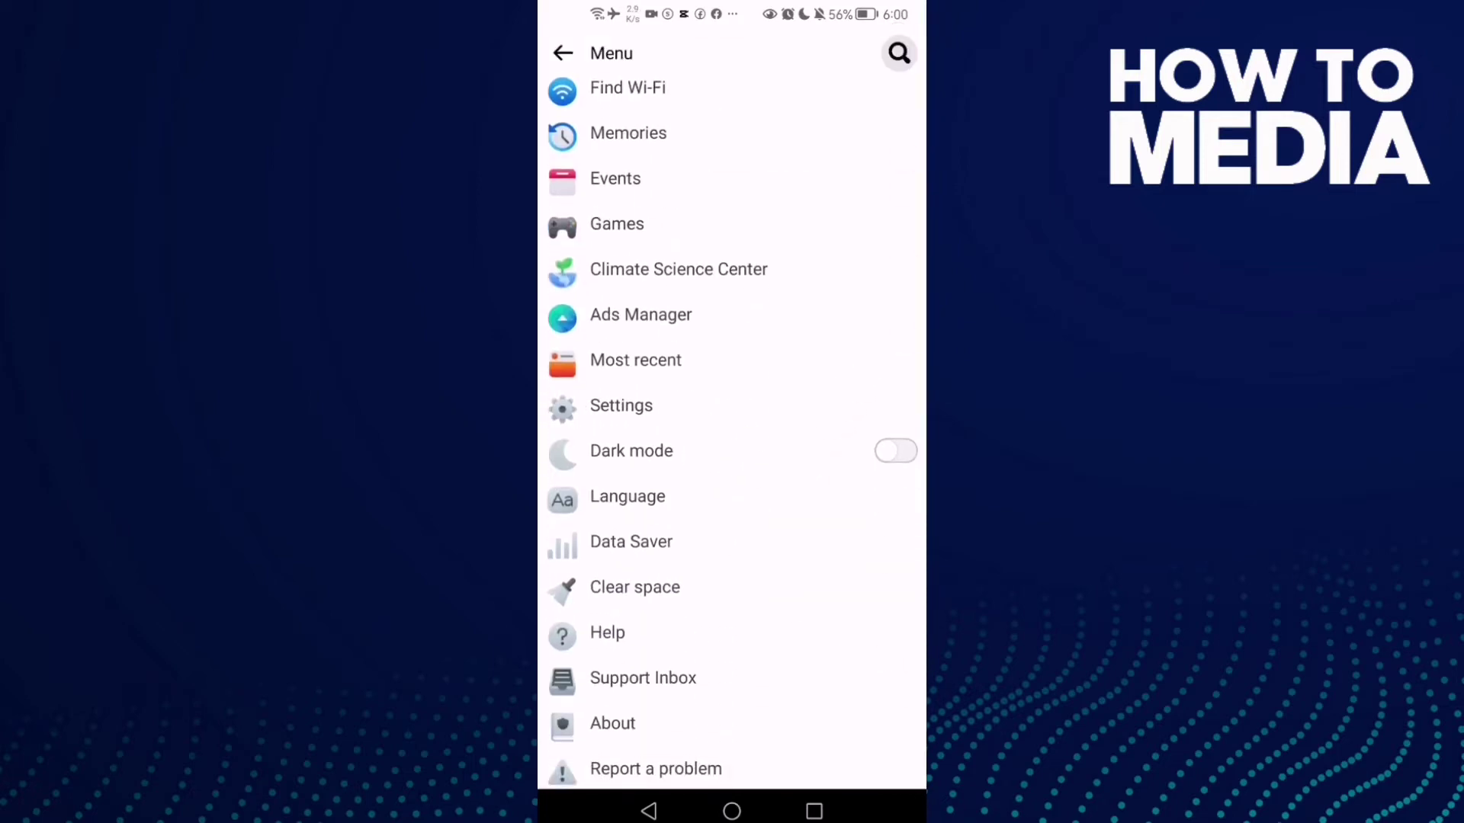
pyautogui.click(706, 403)
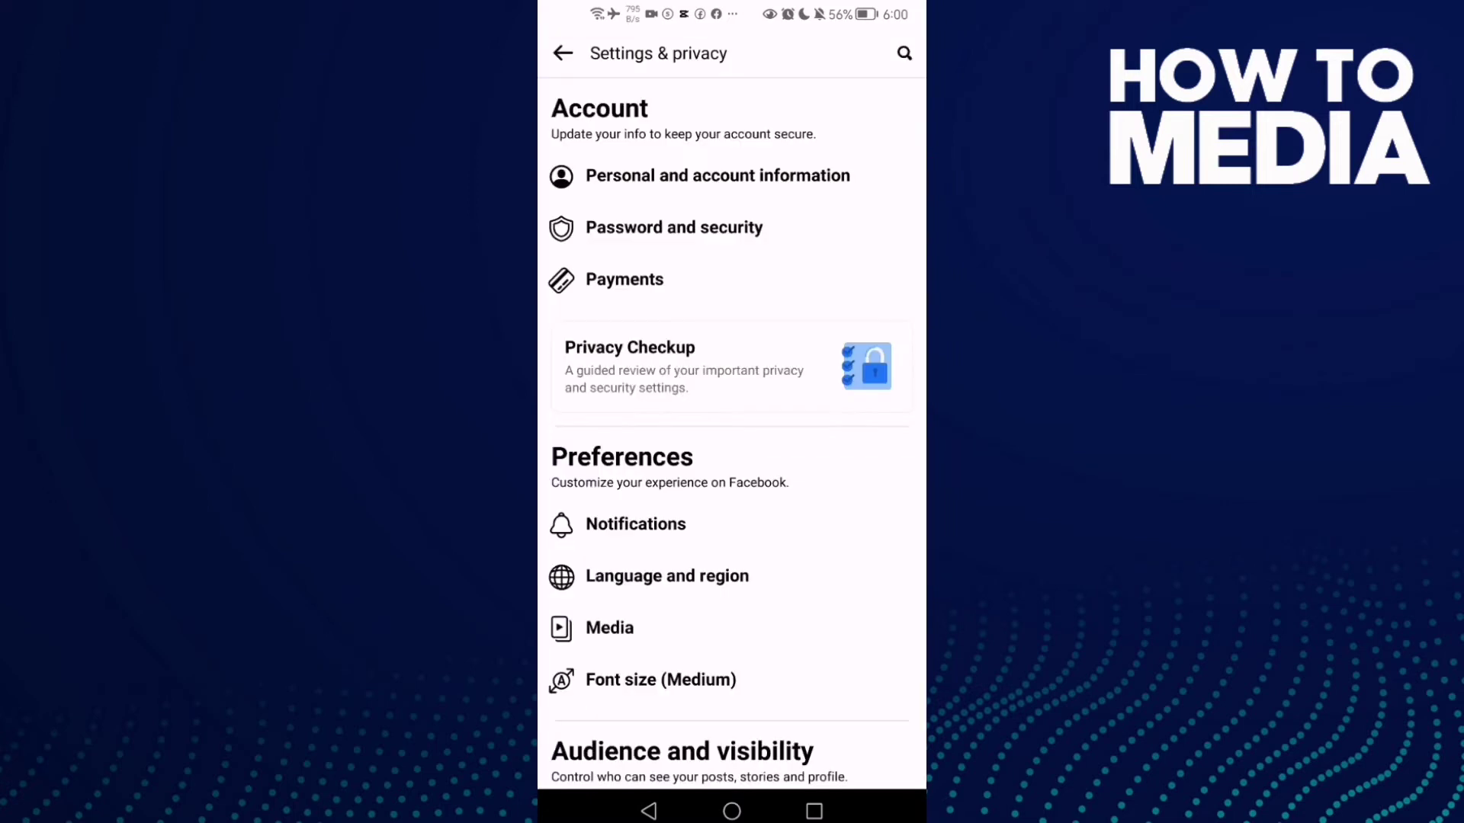
pyautogui.scroll(-1, 832, 460)
pyautogui.click(756, 438)
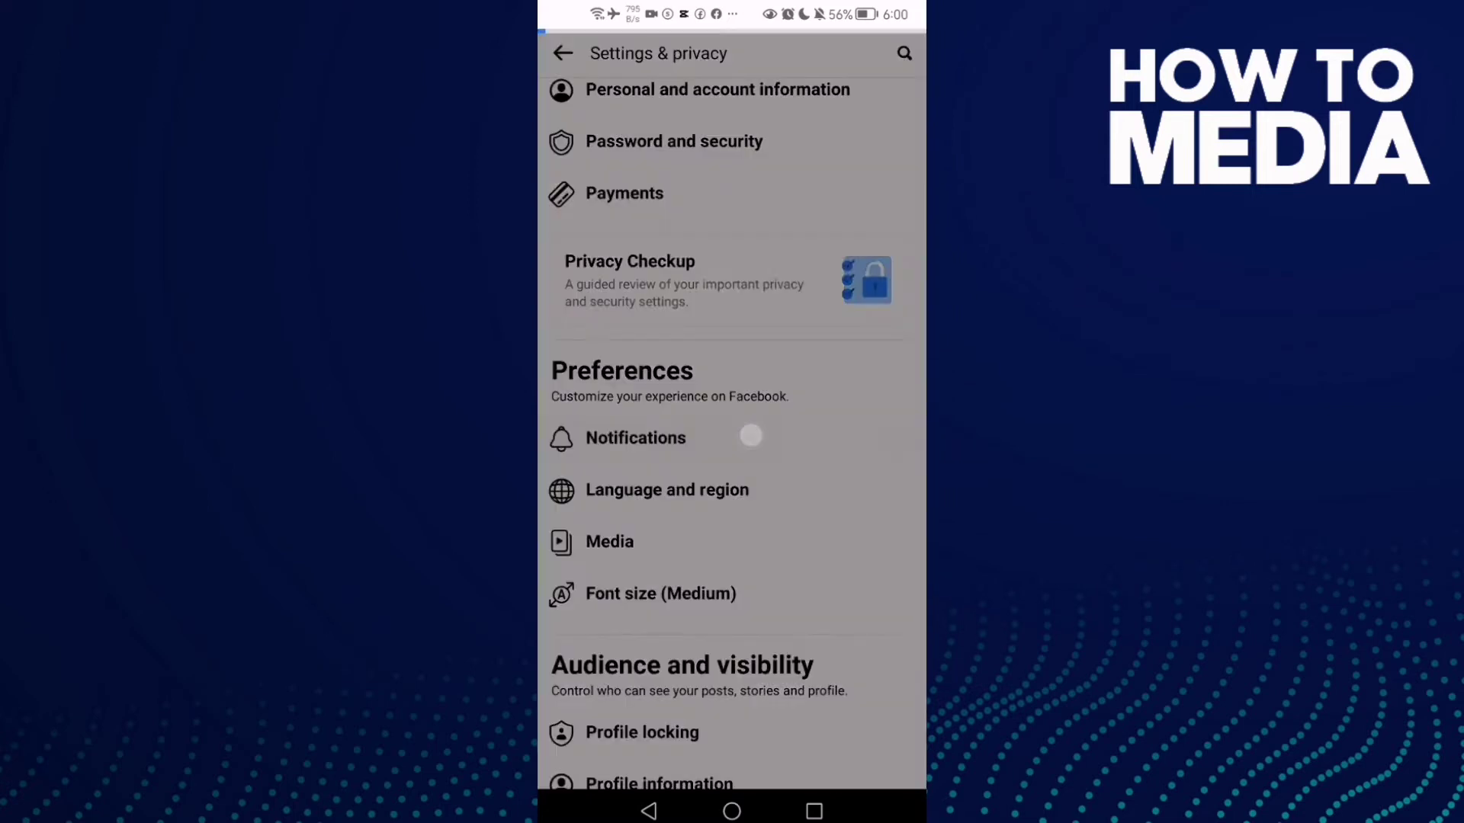
pyautogui.scroll(-1, 845, 502)
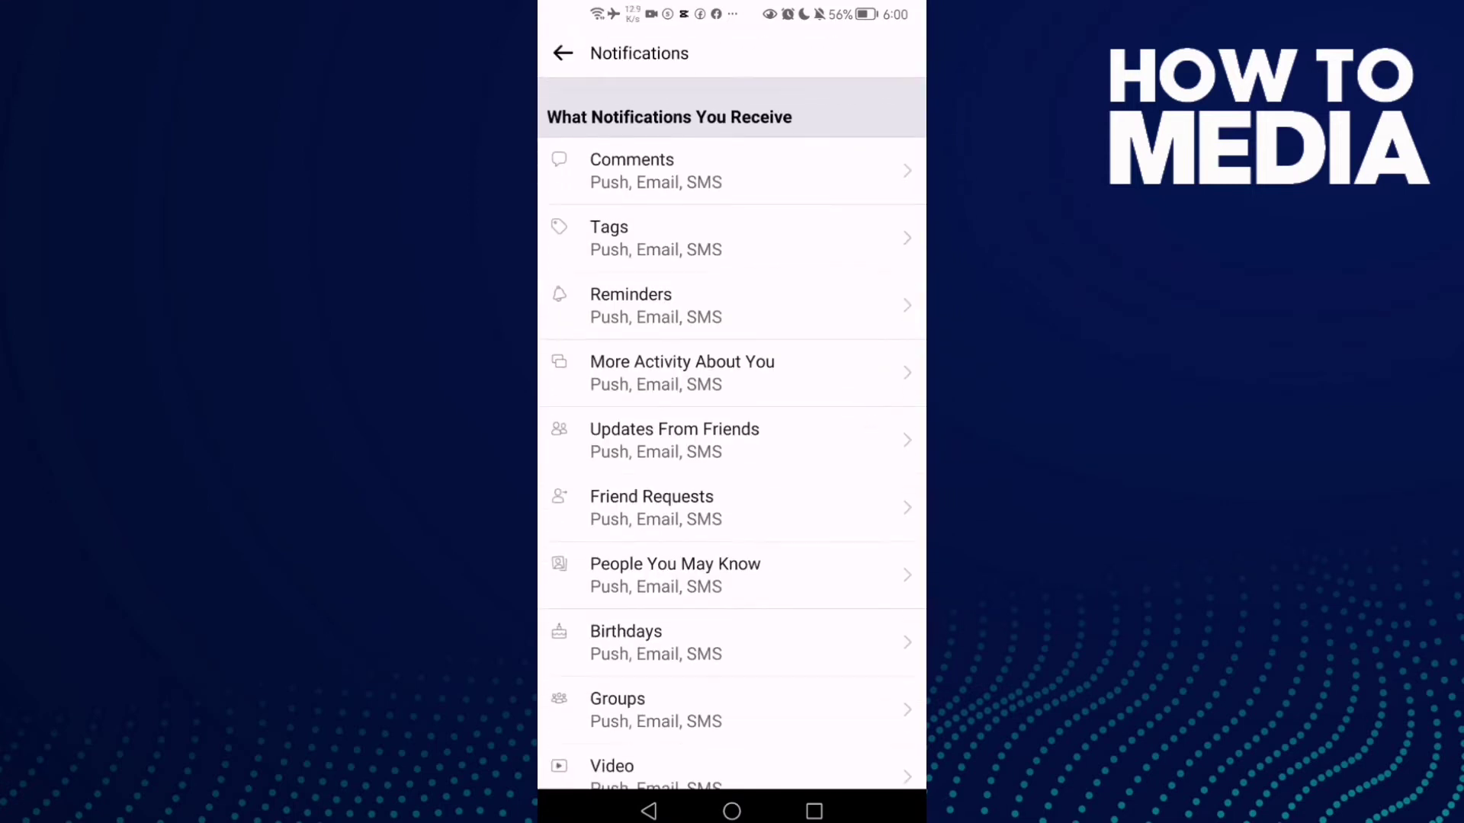
pyautogui.scroll(-3, 834, 457)
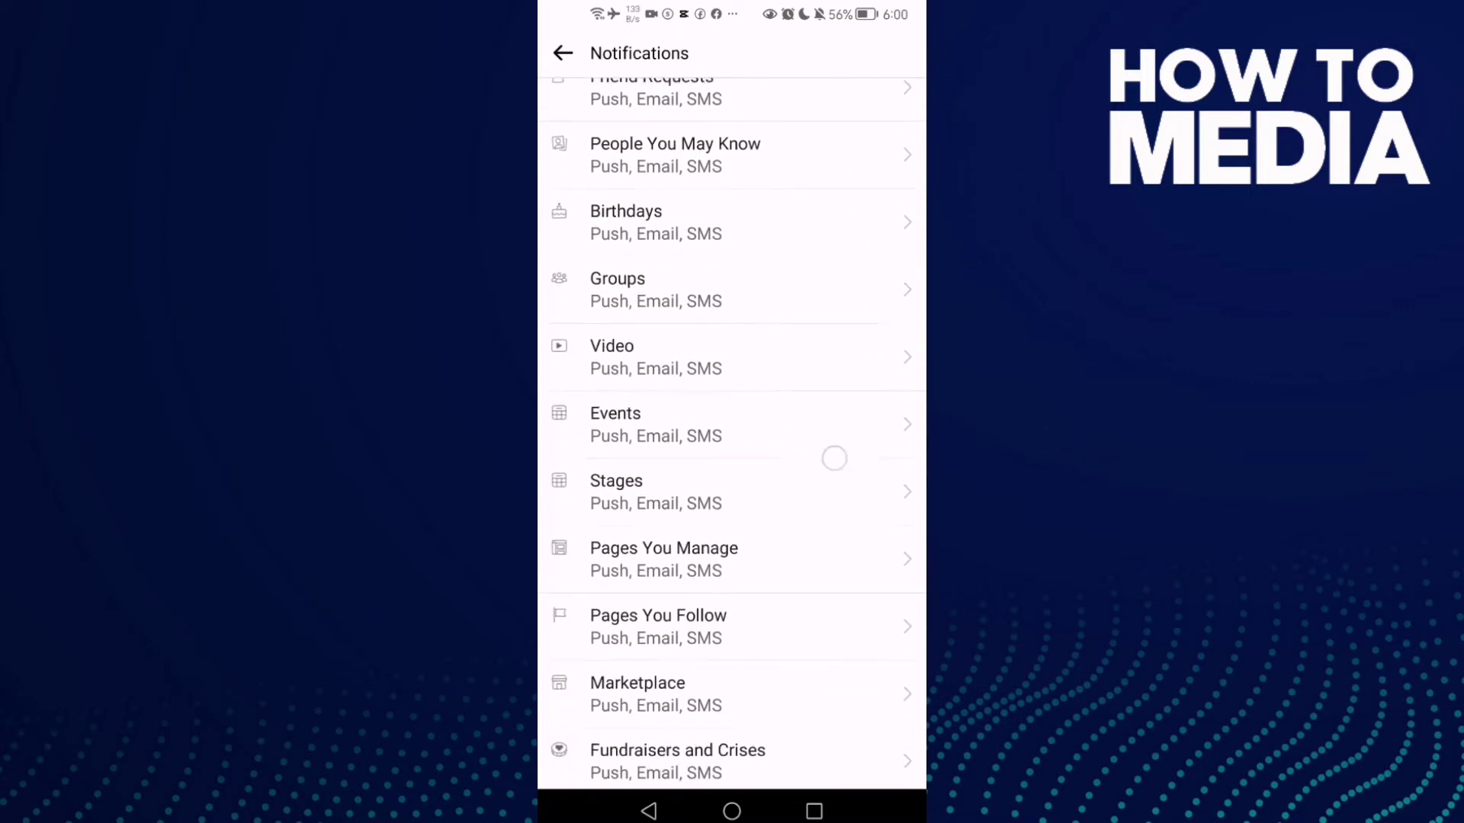
pyautogui.scroll(-3, 833, 457)
pyautogui.scroll(3, 875, 394)
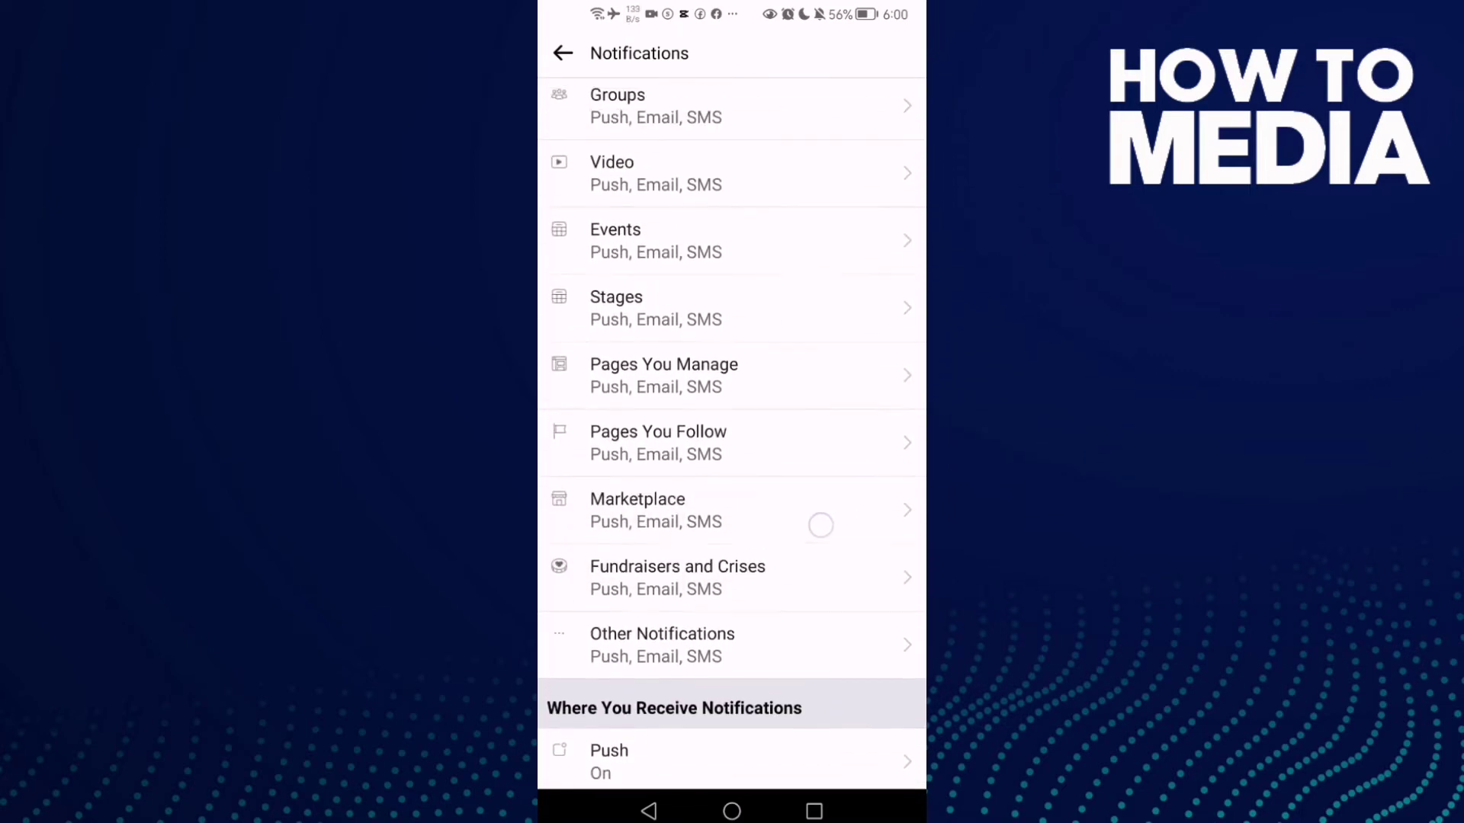
pyautogui.scroll(-3, 859, 450)
pyautogui.scroll(3, 859, 450)
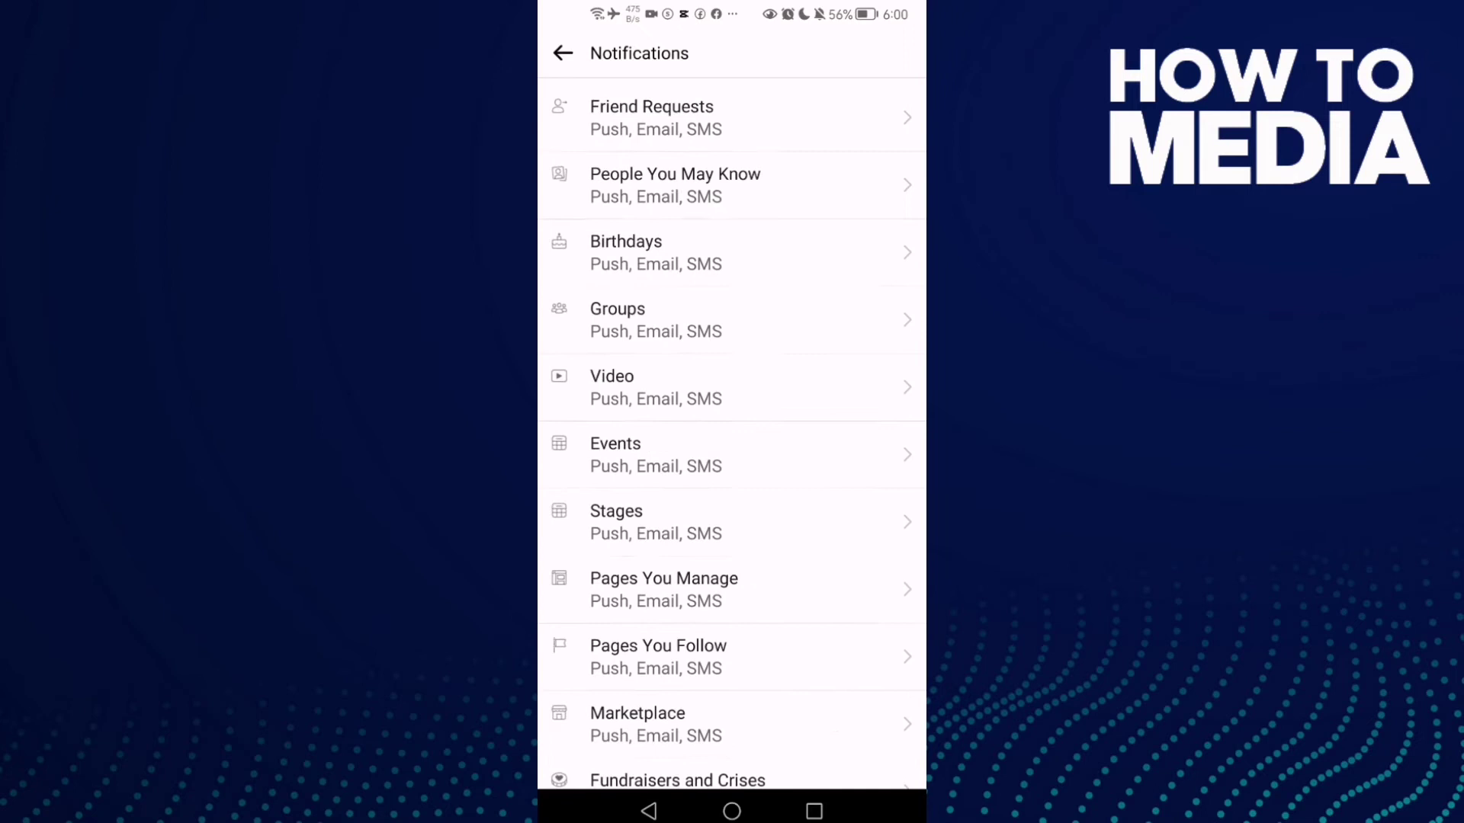
pyautogui.click(648, 811)
pyautogui.scroll(-1, 732, 457)
# Open Media settings and keep Video Quality set to Optimized.
pyautogui.click(725, 462)
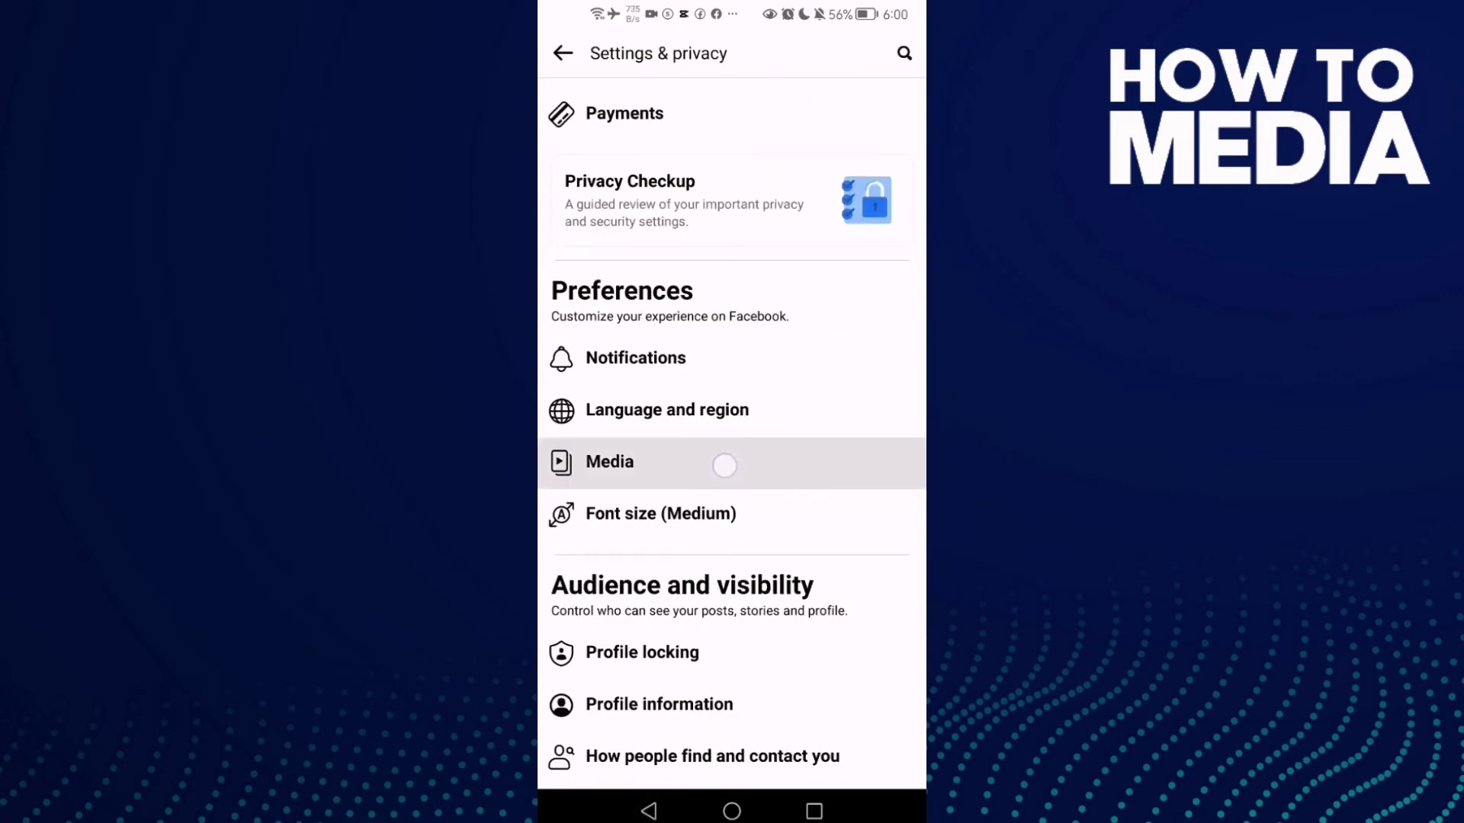
pyautogui.scroll(-1, 830, 461)
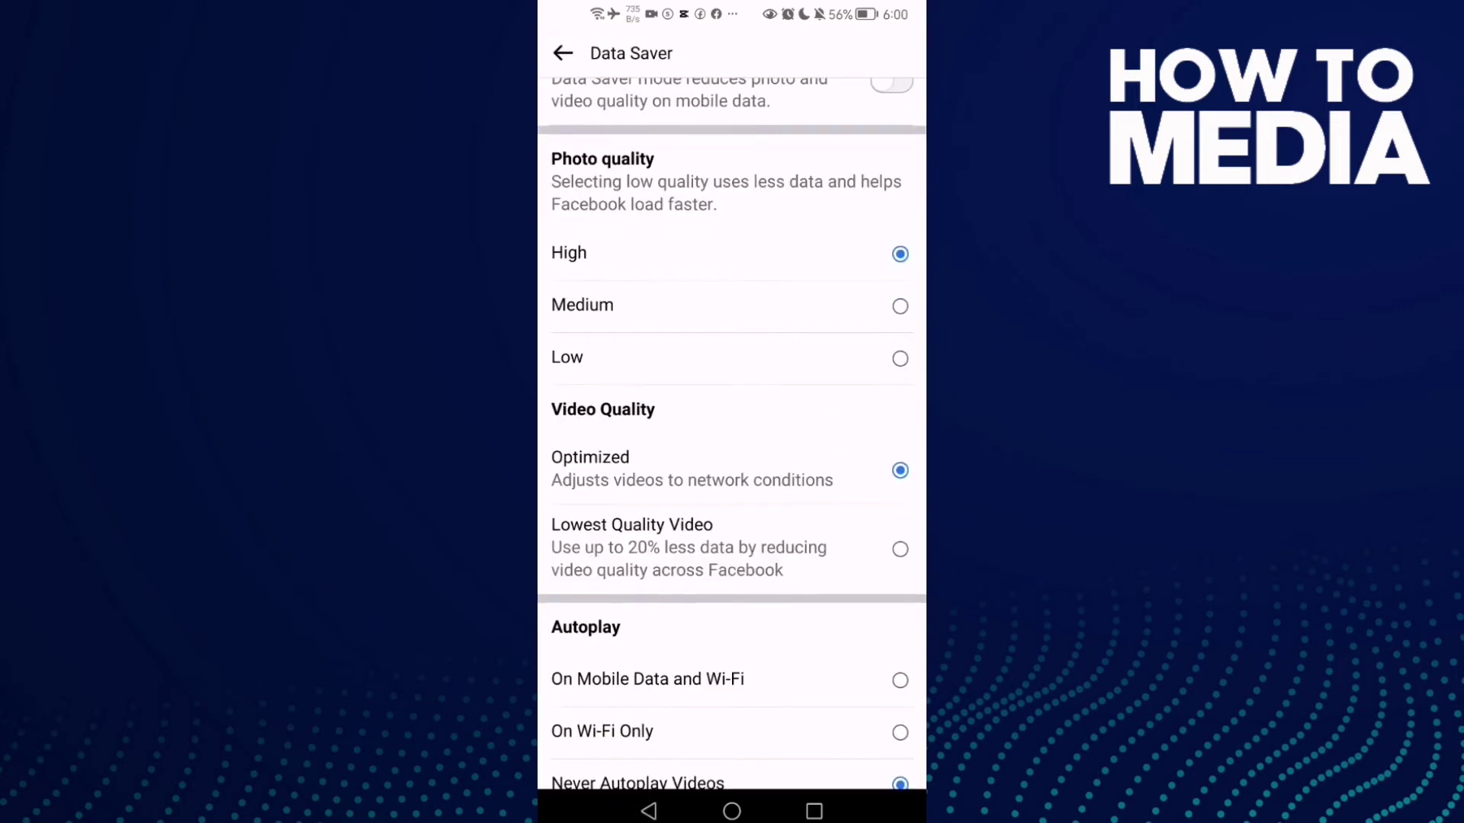
pyautogui.scroll(1, 675, 400)
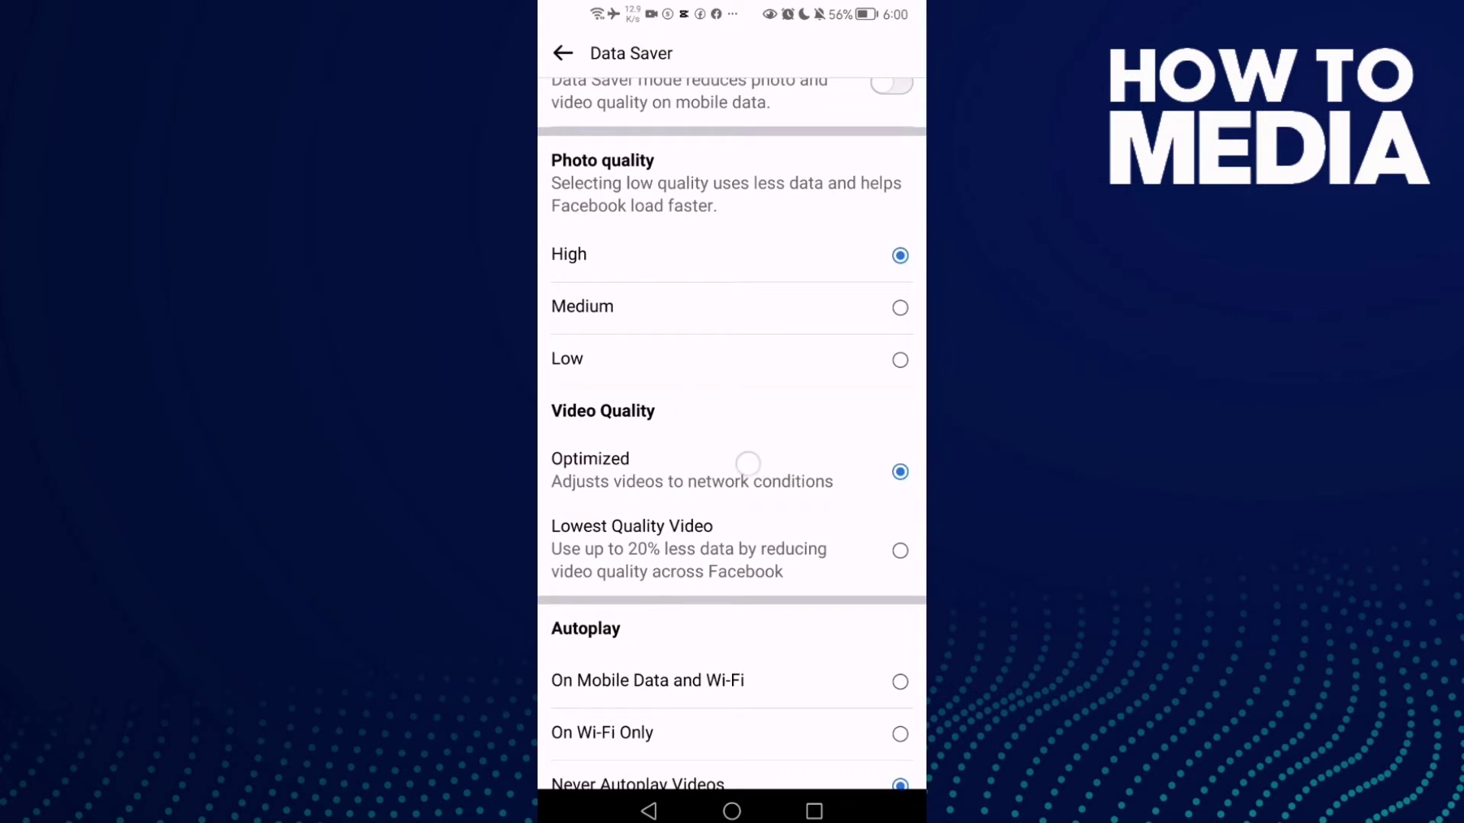
pyautogui.scroll(-2, 747, 463)
pyautogui.scroll(-1, 674, 484)
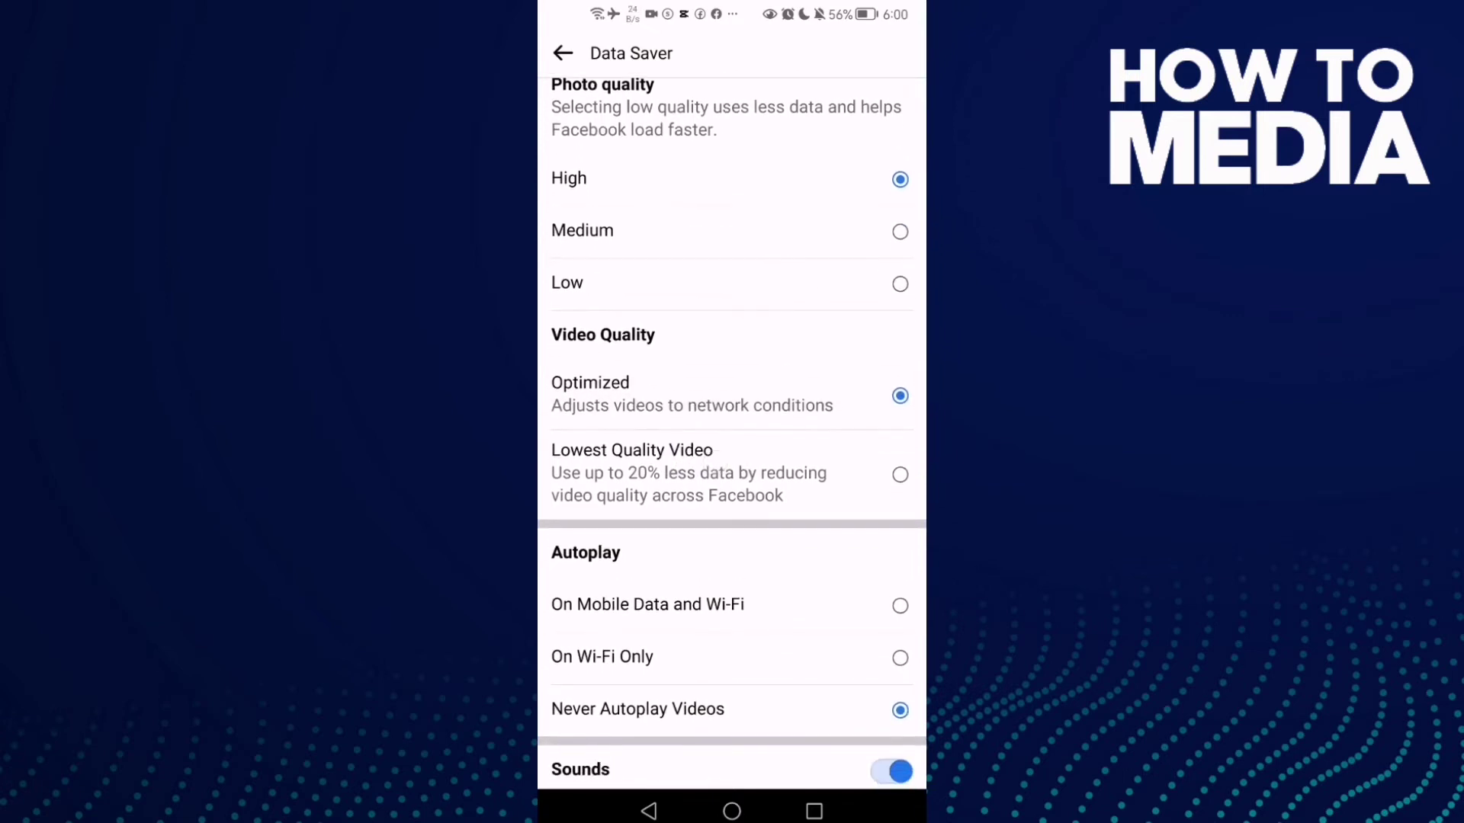
pyautogui.scroll(1, 745, 495)
pyautogui.scroll(1, 759, 506)
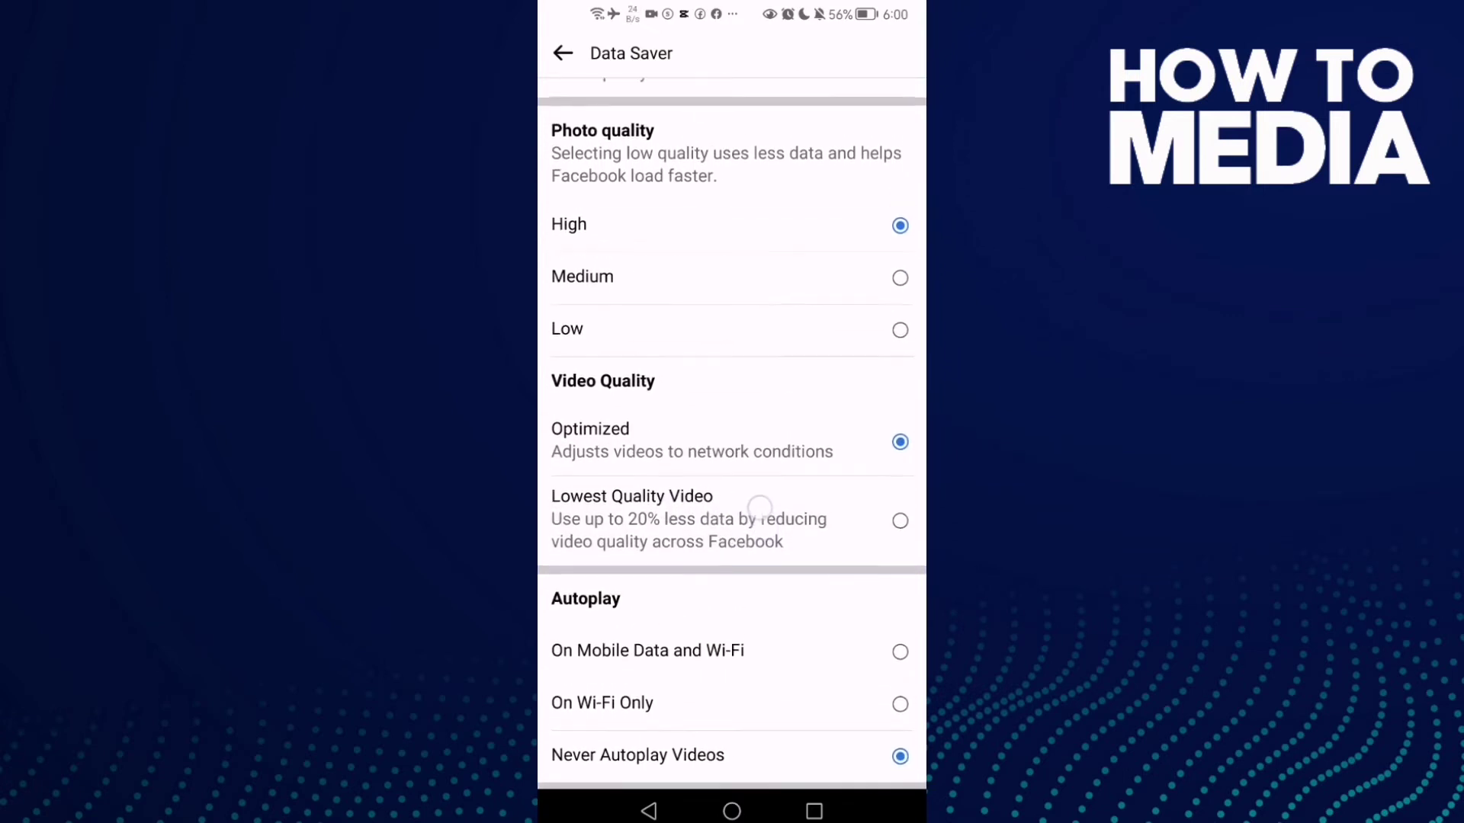
pyautogui.scroll(1, 760, 507)
pyautogui.click(739, 448)
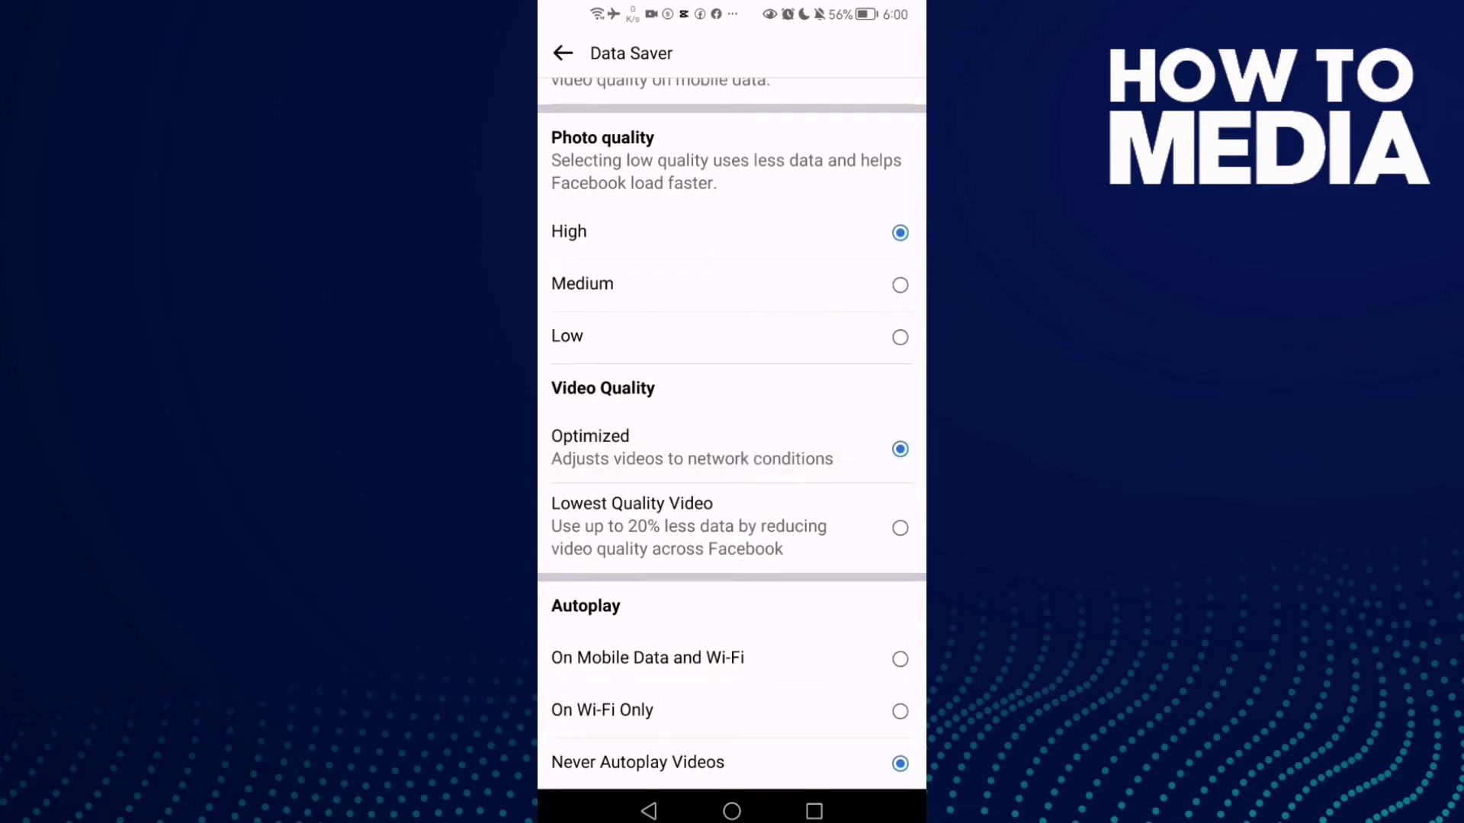